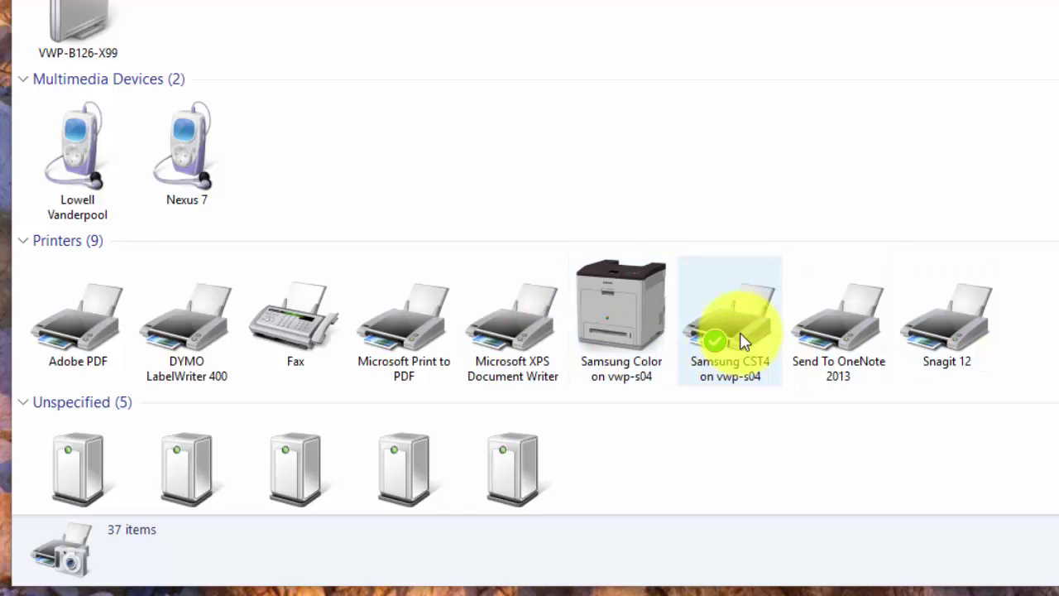
Step: Open the print server properties from Devices and Printers and review its forms, ports and installed printer drivers
left_click(612, 306)
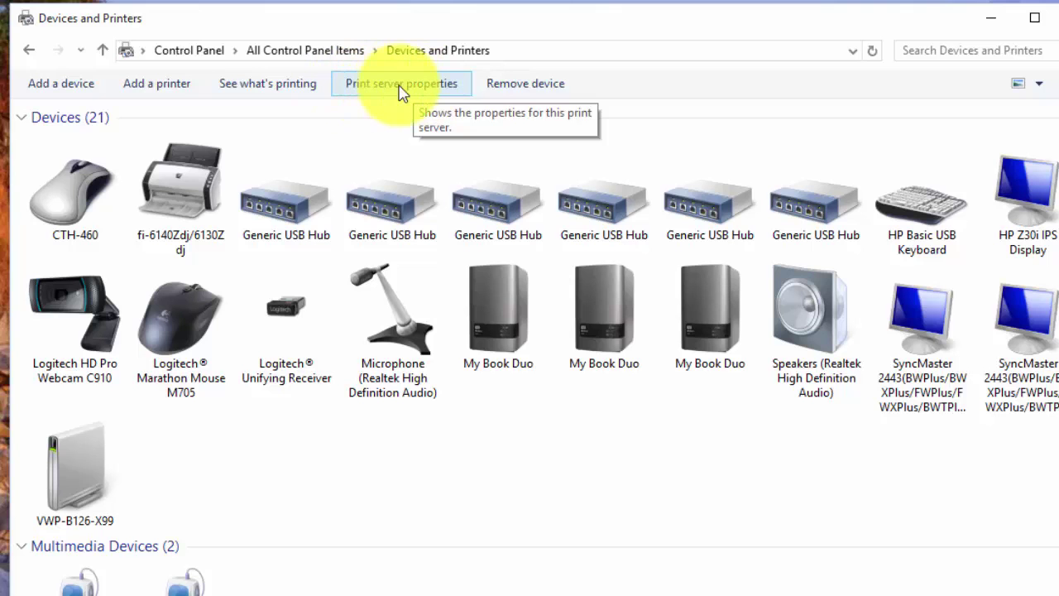
left_click(400, 86)
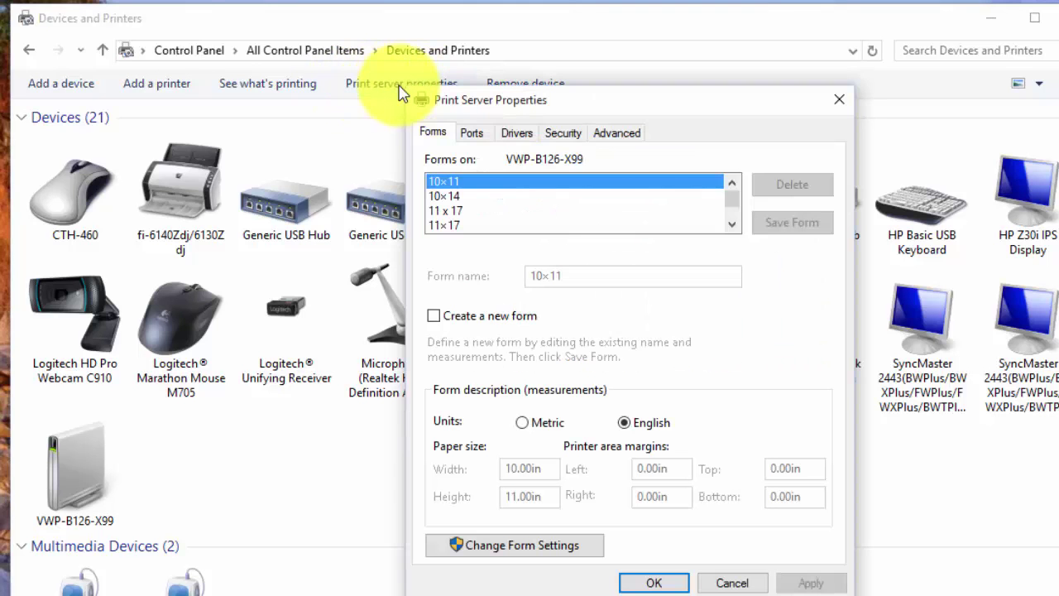
left_click_drag(650, 105, 545, 258)
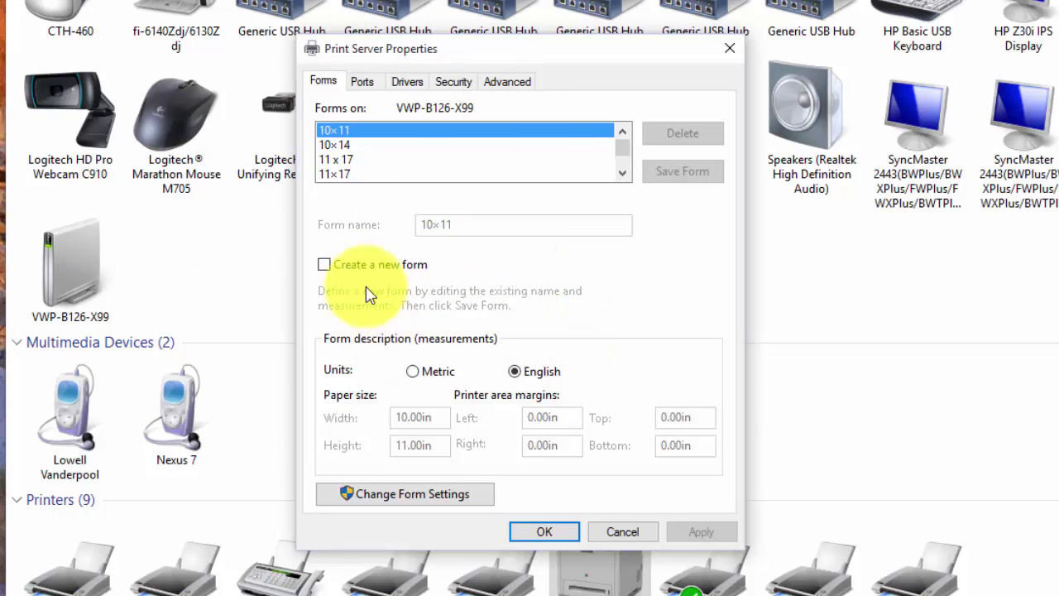
left_click(361, 81)
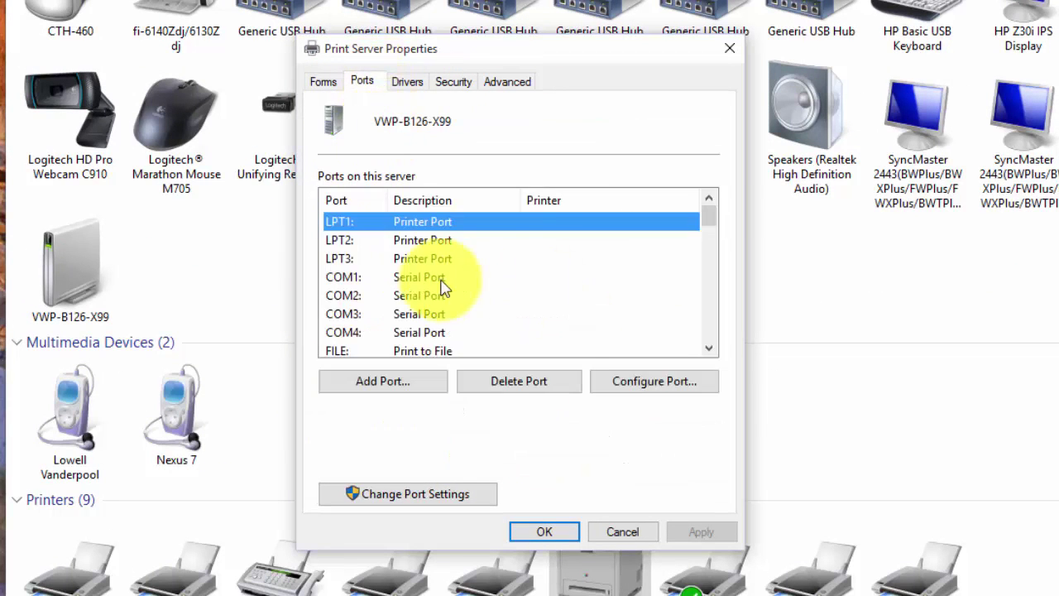
left_click(410, 81)
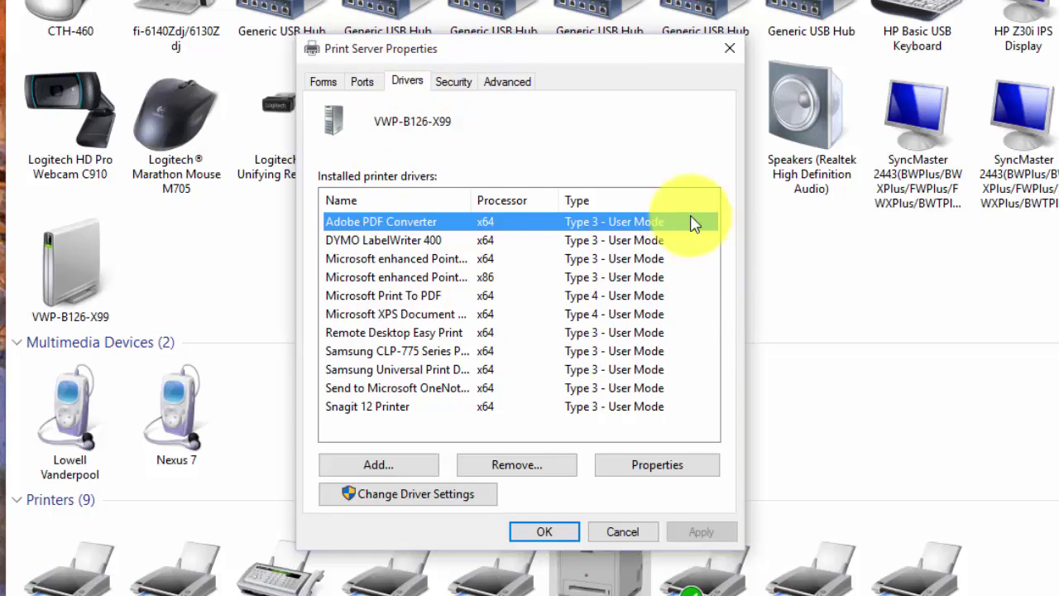
key("ctrl+Tab")
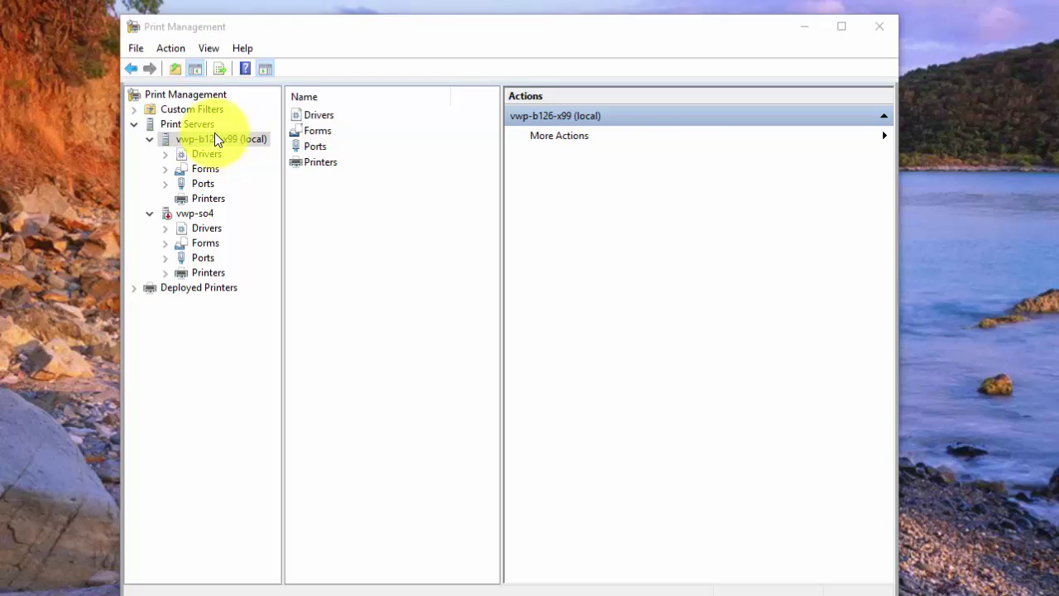
Step: Switch to Print Management and inspect the spool folder path in the advanced properties of local server vwp-b126-x99
right_click(226, 139)
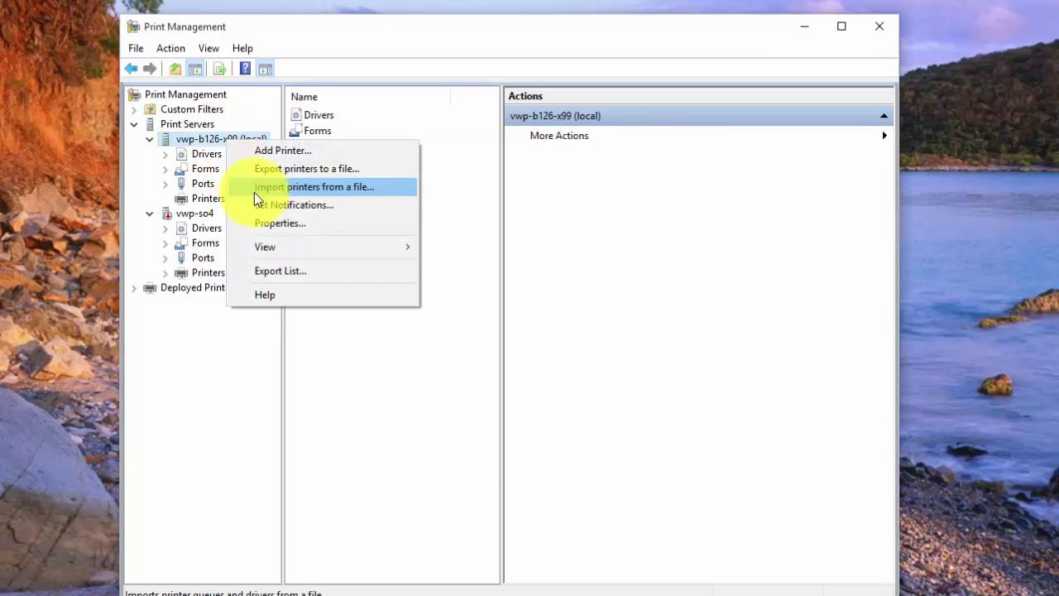
left_click(260, 223)
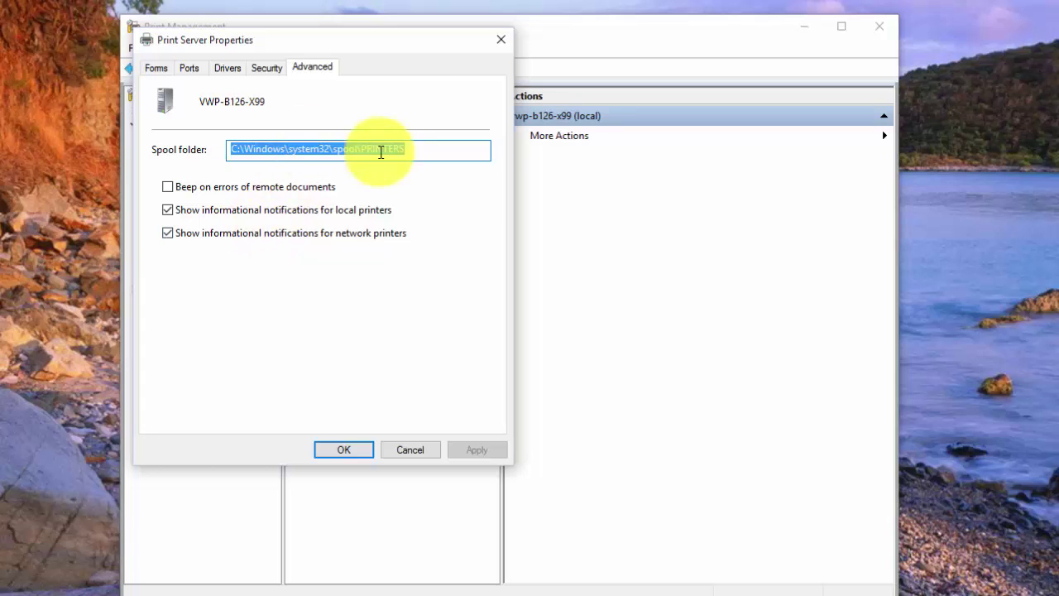
left_click_drag(370, 43, 482, 82)
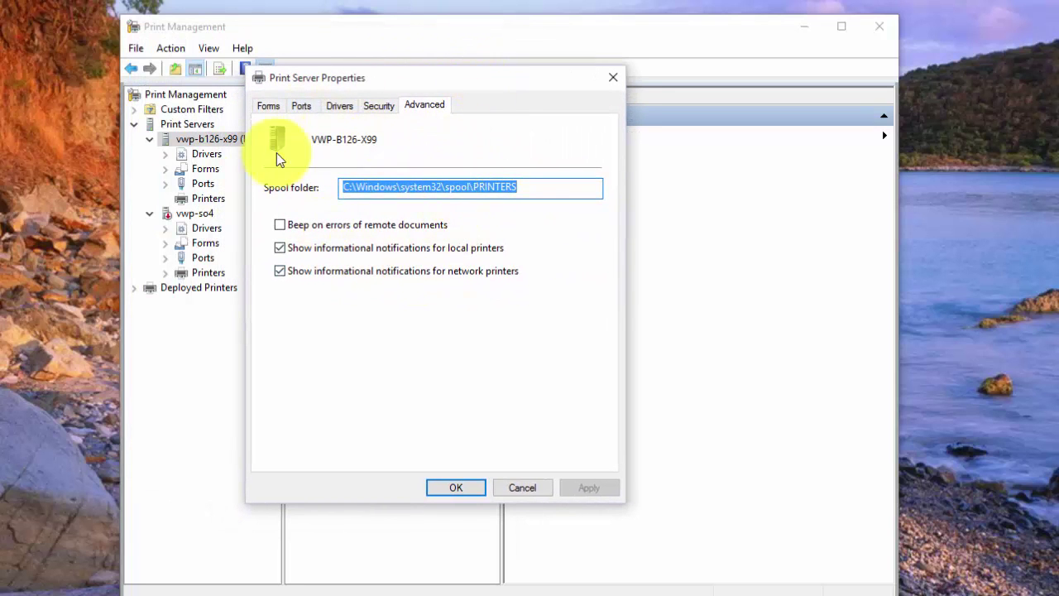
left_click(518, 188)
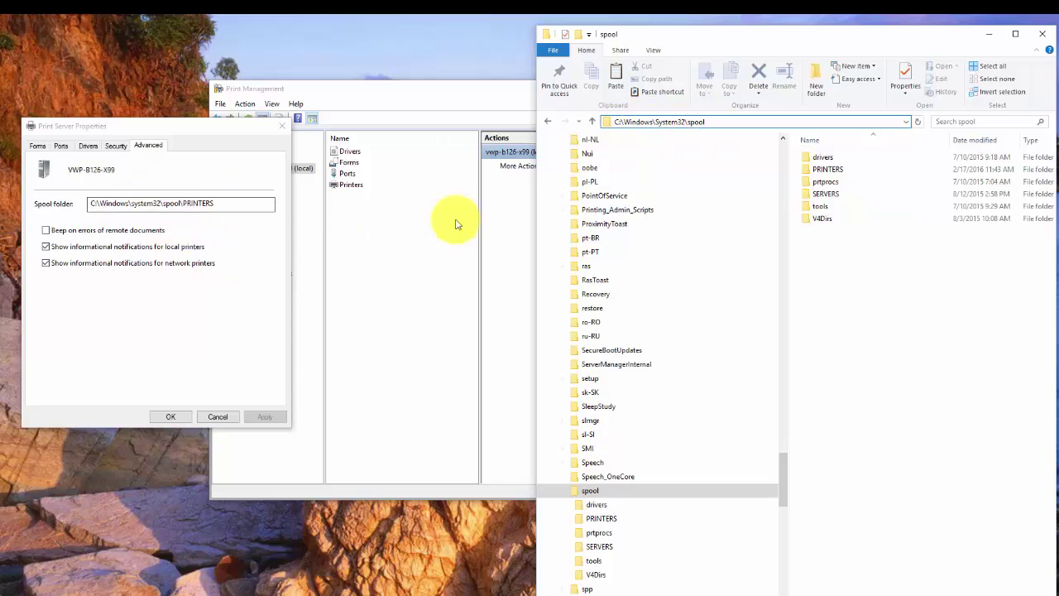
Step: Open the PRINTERS folder inside C:\Windows\System32\spool in File Explorer and display its full path
double_click(827, 169)
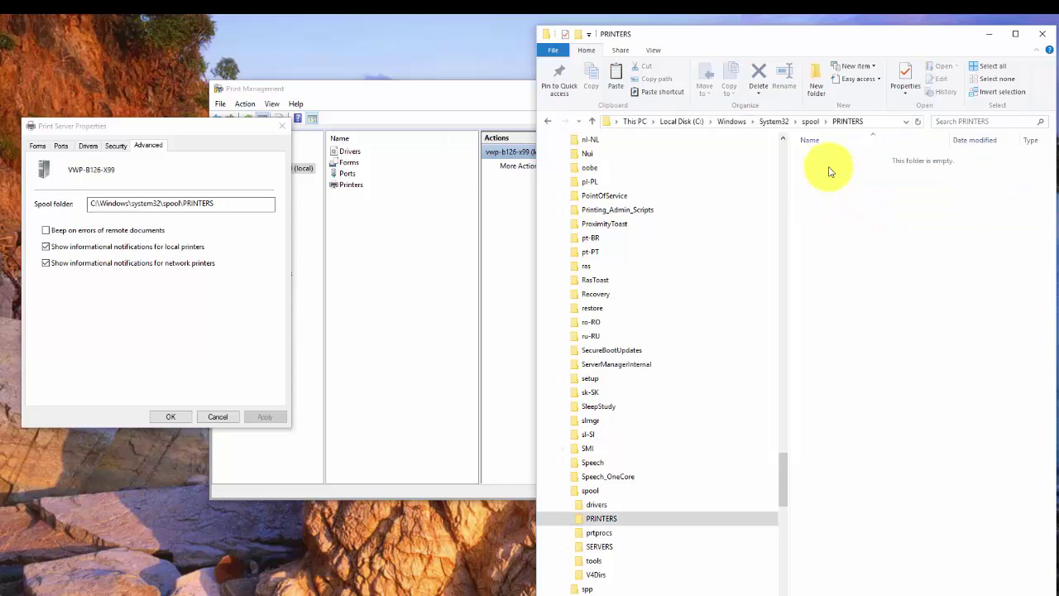
left_click(865, 122)
left_click(763, 122)
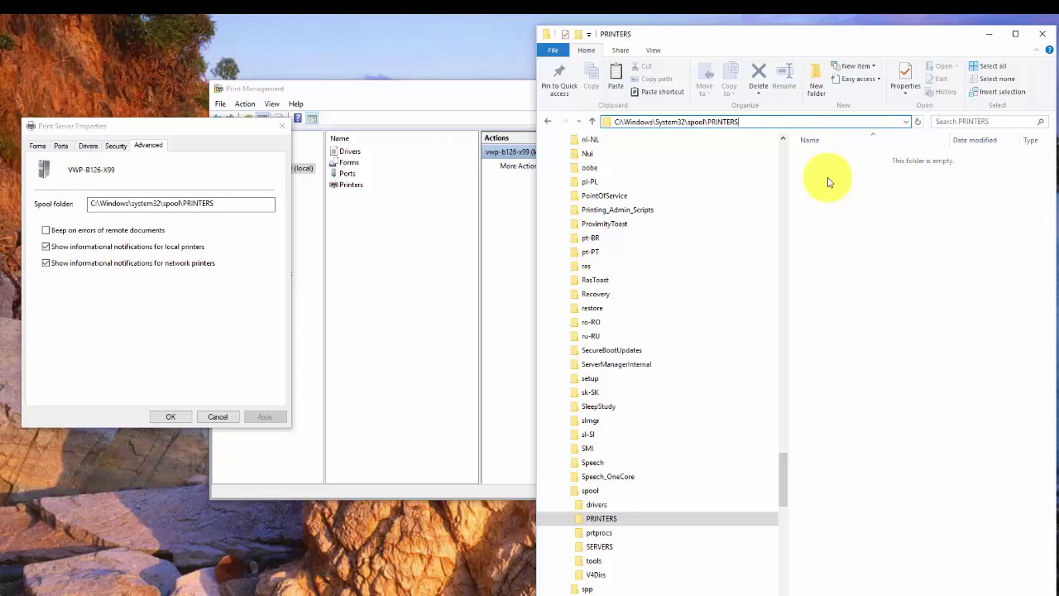
Step: Switch to Word, print the spooler location test document on Samsung CST4, and return to the PRINTERS folder
key("alt+Tab")
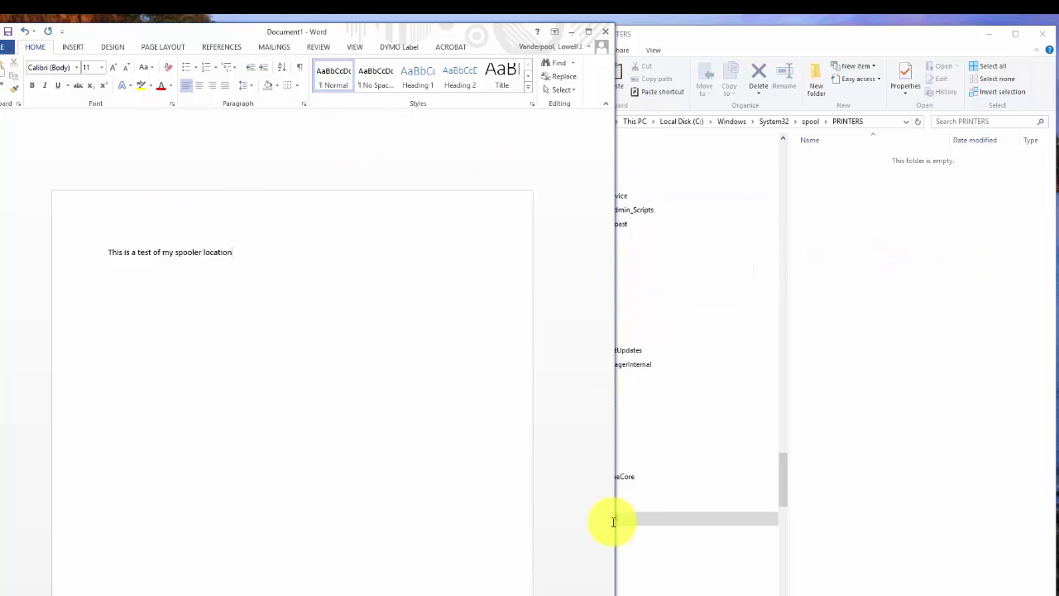
left_click_drag(610, 520, 589, 492)
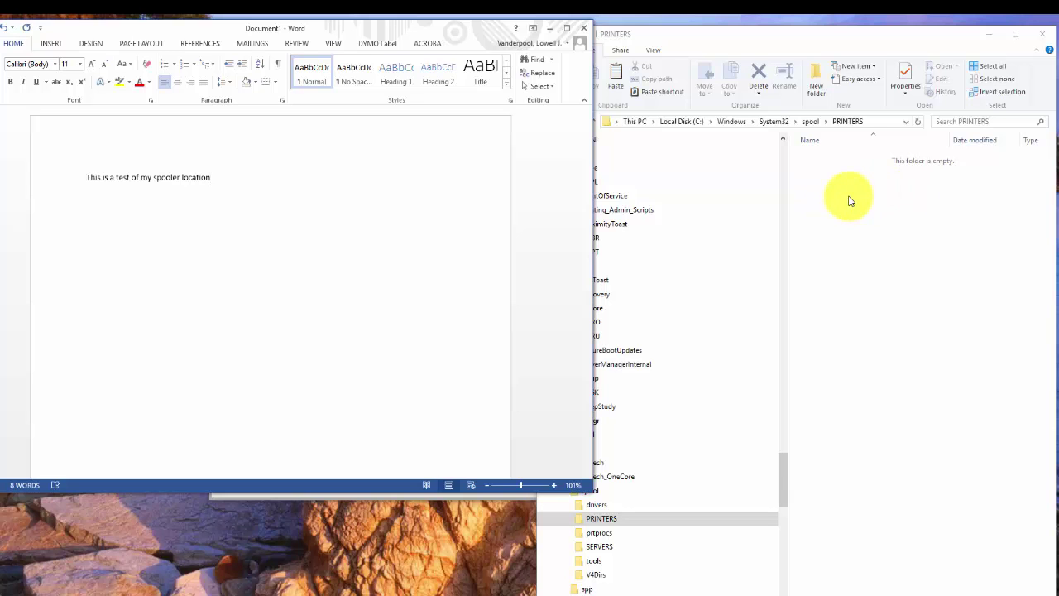
left_click(10, 43)
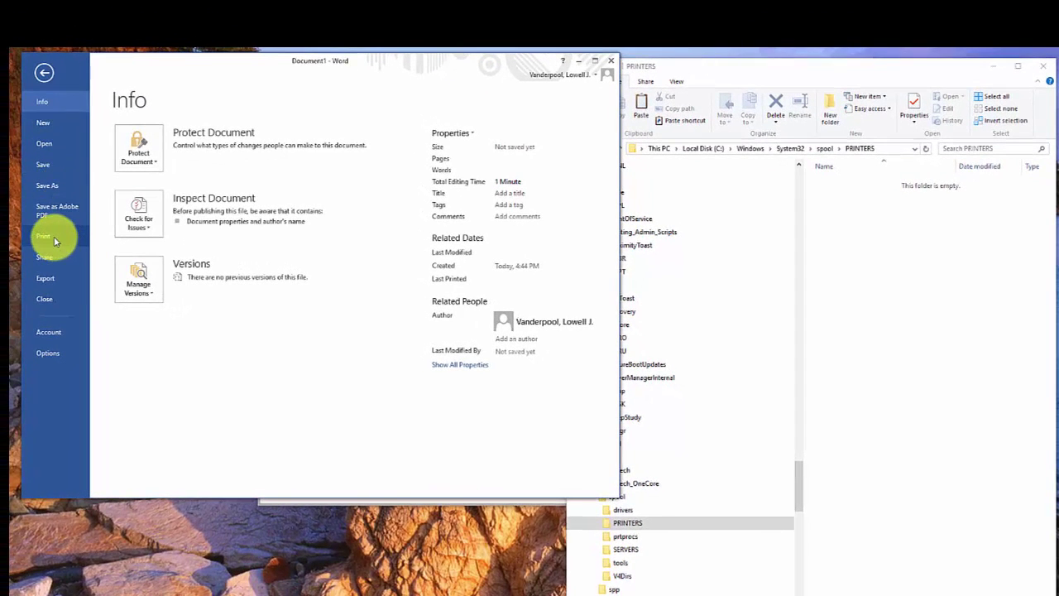
left_click(58, 238)
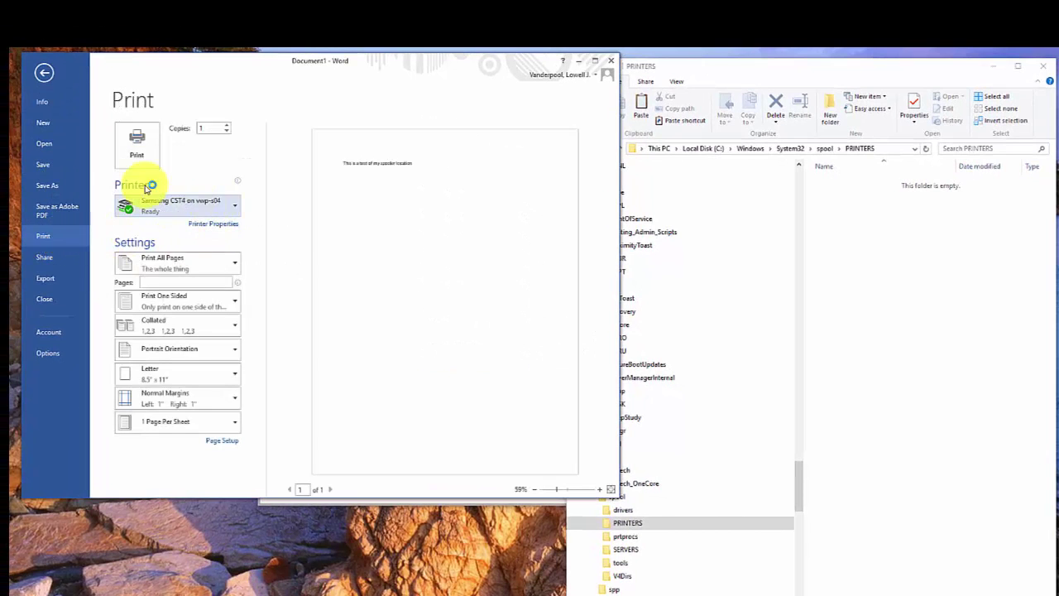
left_click(141, 157)
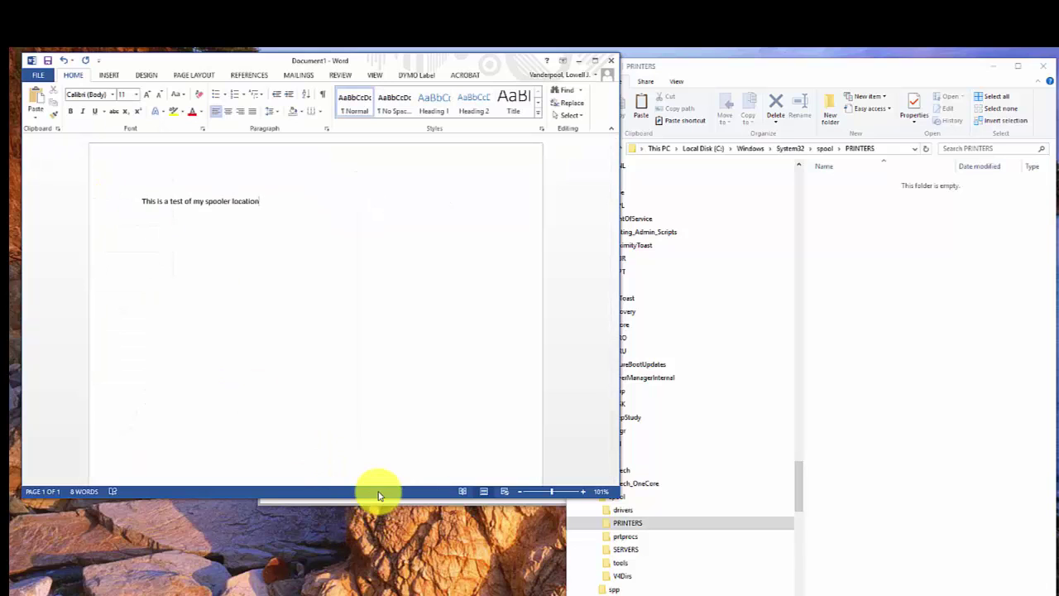
left_click(931, 244)
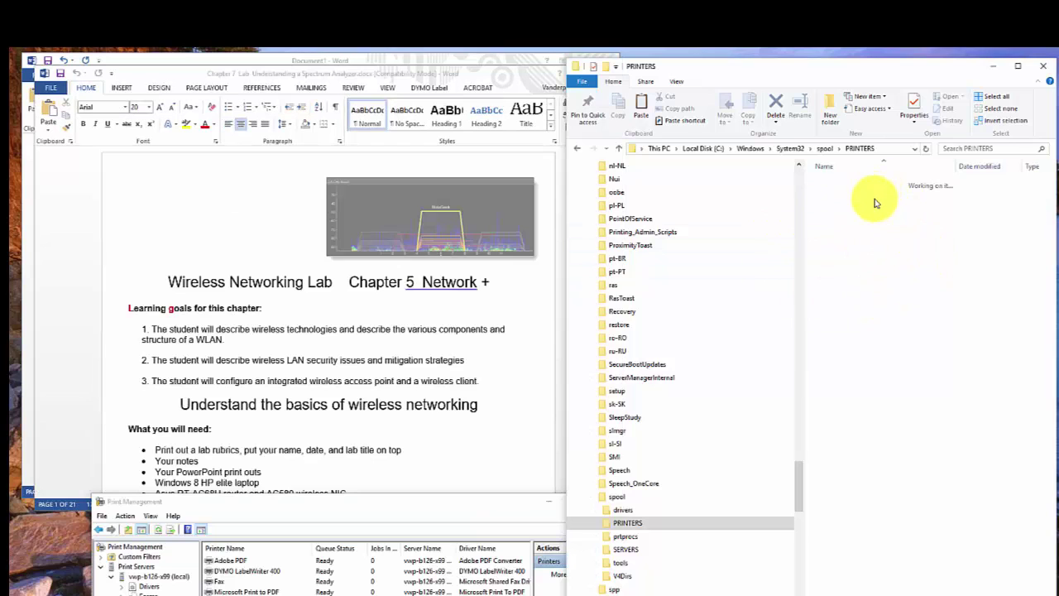
Step: Print the Chapter 7 spectrum analyzer lab document to Adobe PDF and save the PDF in Documents
left_click(51, 90)
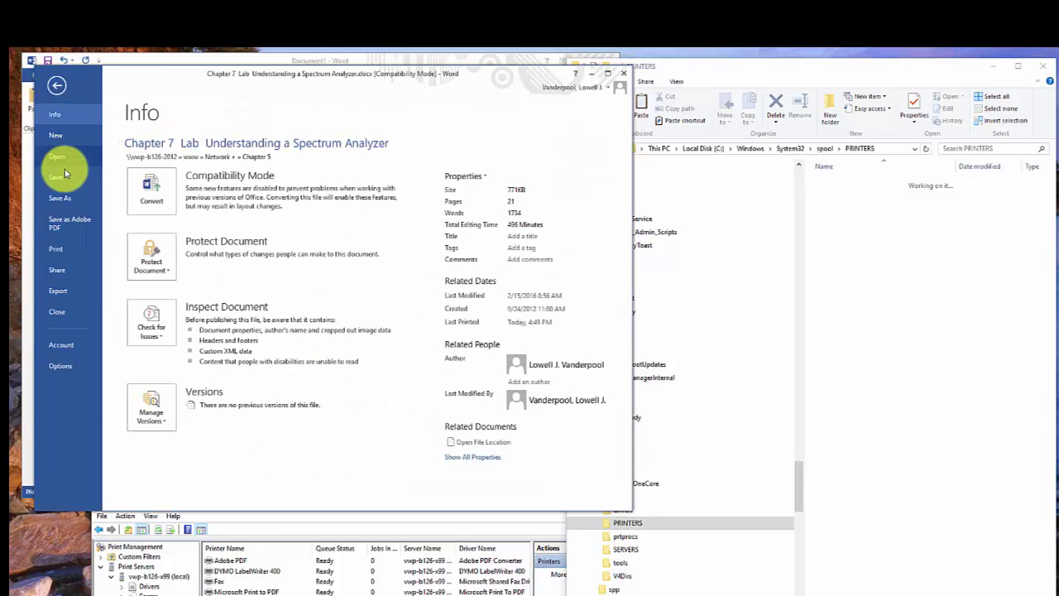
left_click(58, 249)
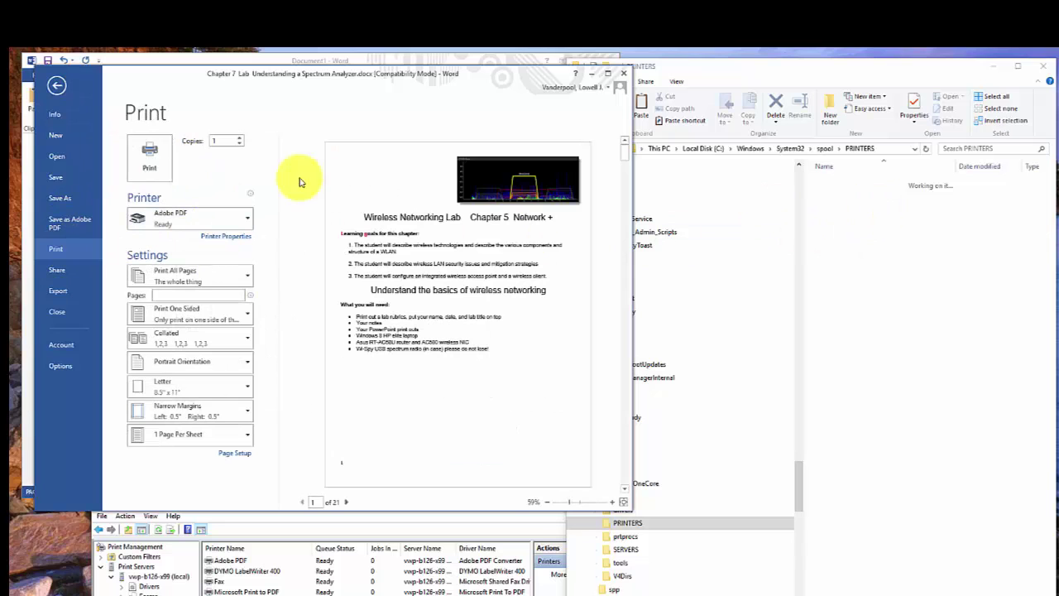
left_click(149, 159)
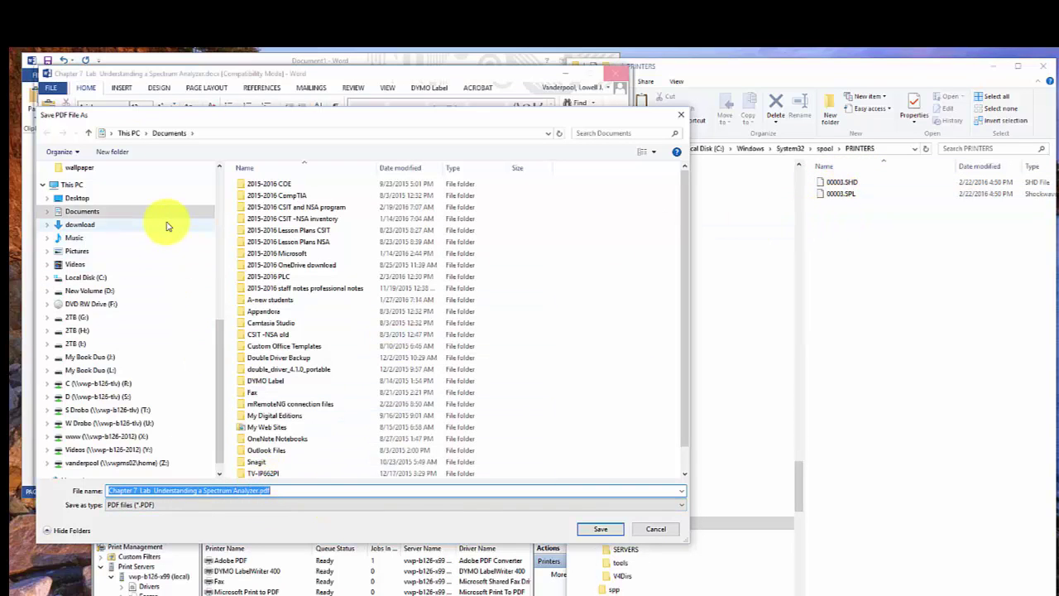
left_click(611, 530)
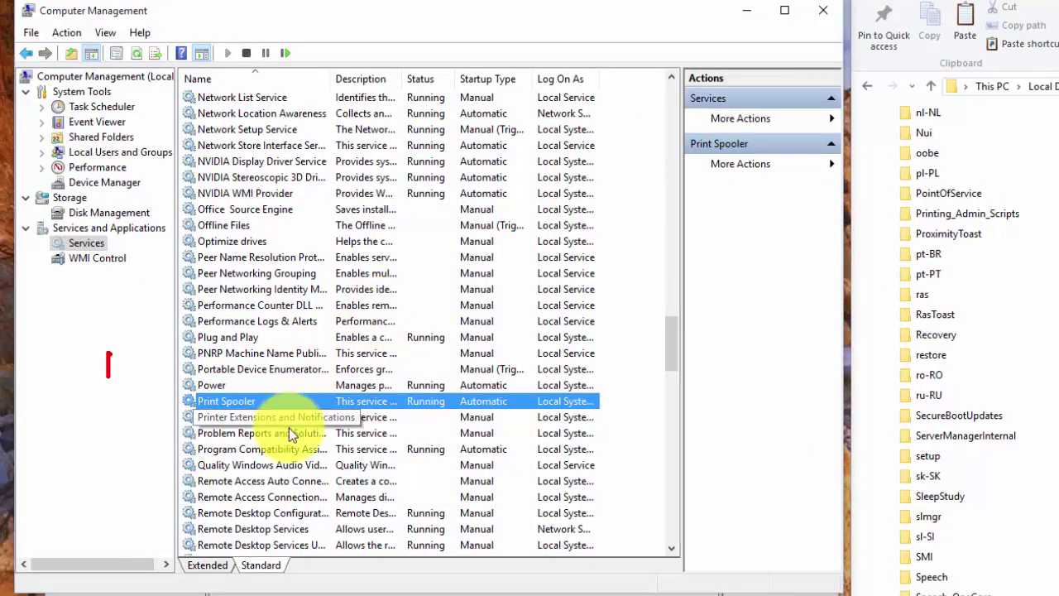
Step: Stop the Print Spooler service, check the PRINTERS spool folder for leftover job files, and start the service again
double_click(238, 401)
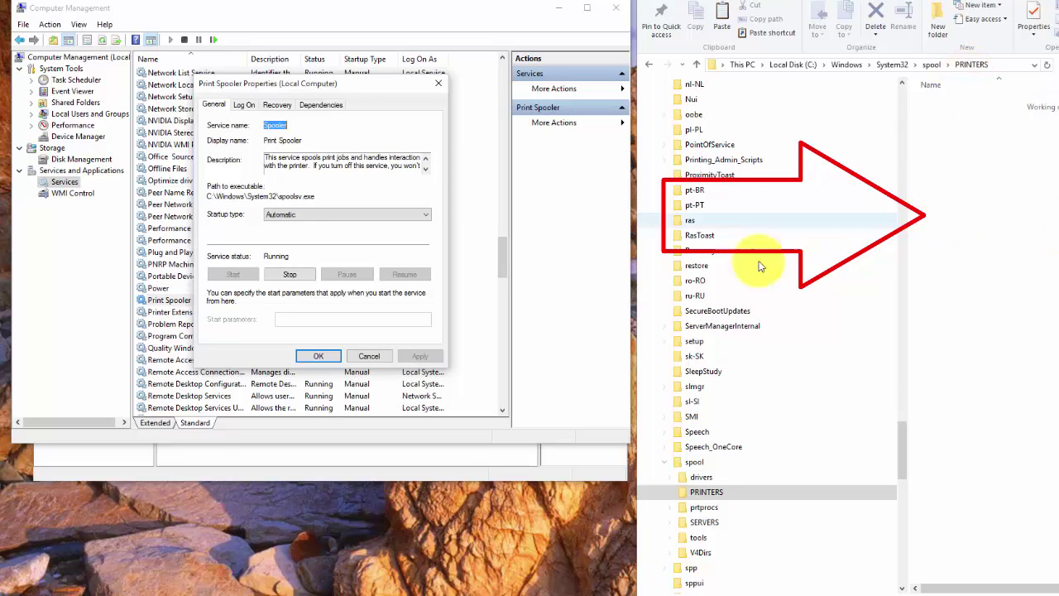
left_click(291, 282)
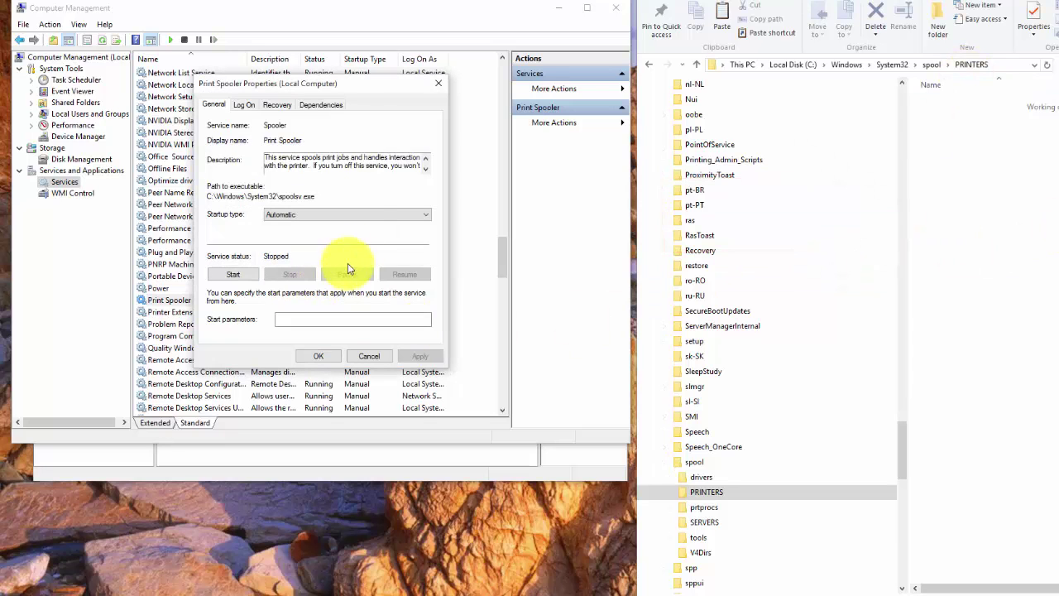
left_click(925, 124)
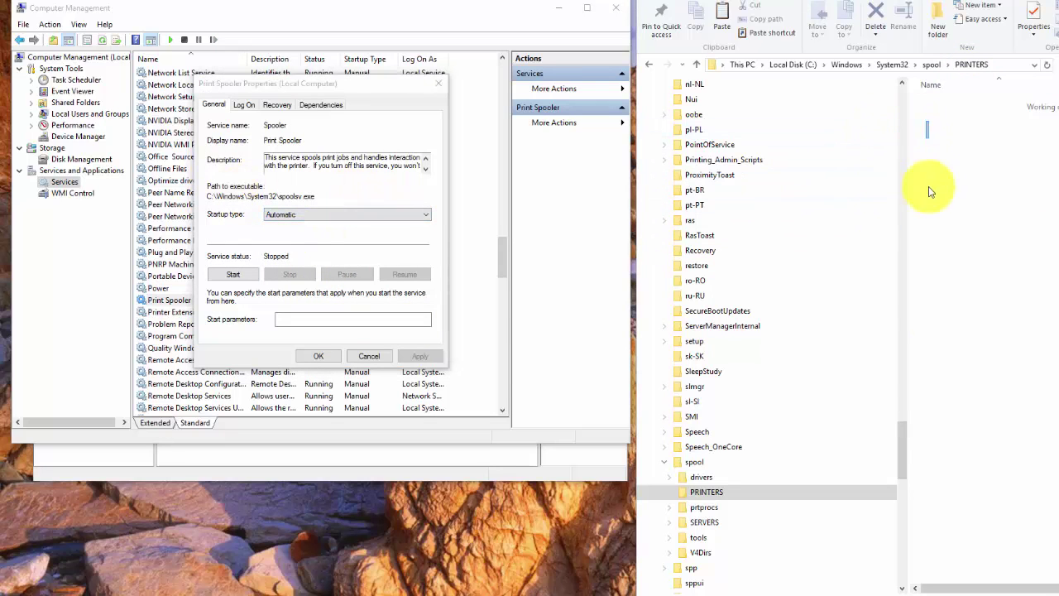
left_click(232, 276)
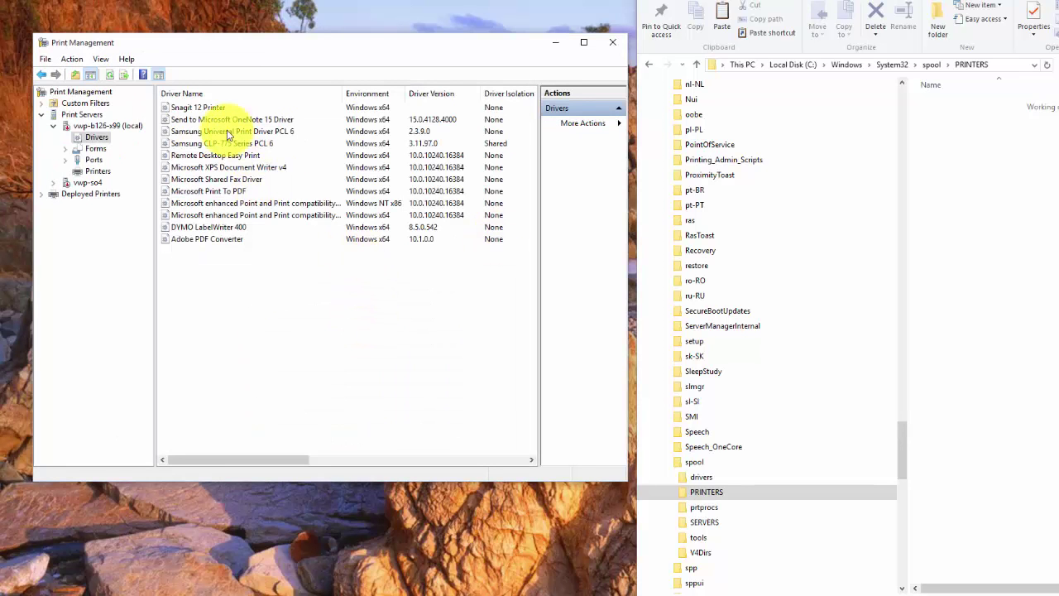
Step: Browse the driver isolation choices for the Samsung Universal Print Driver PCL 6 in Print Management
left_click(230, 132)
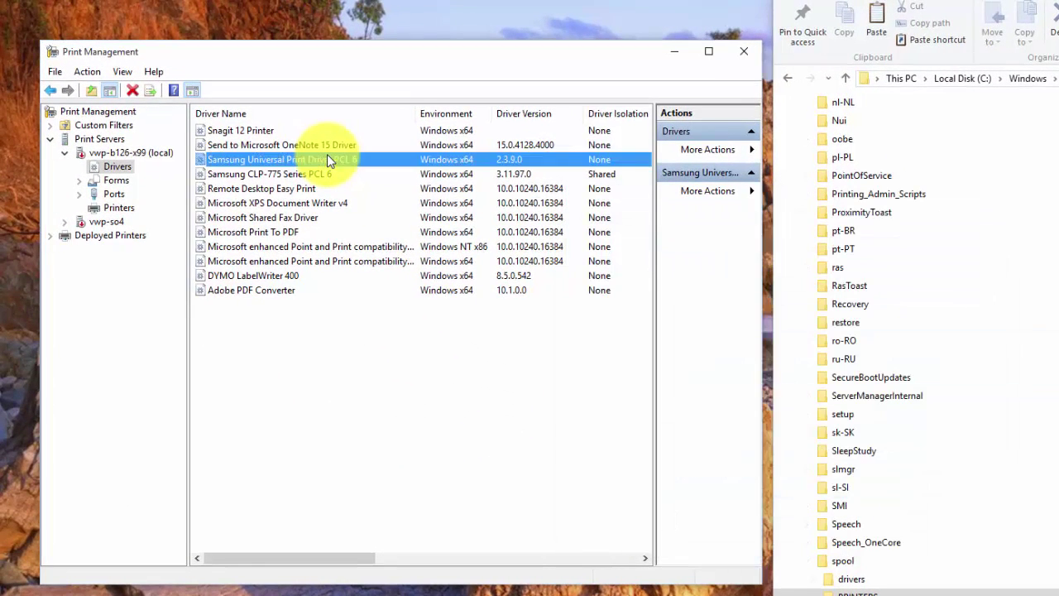
right_click(326, 154)
key("Down")
key("Down")
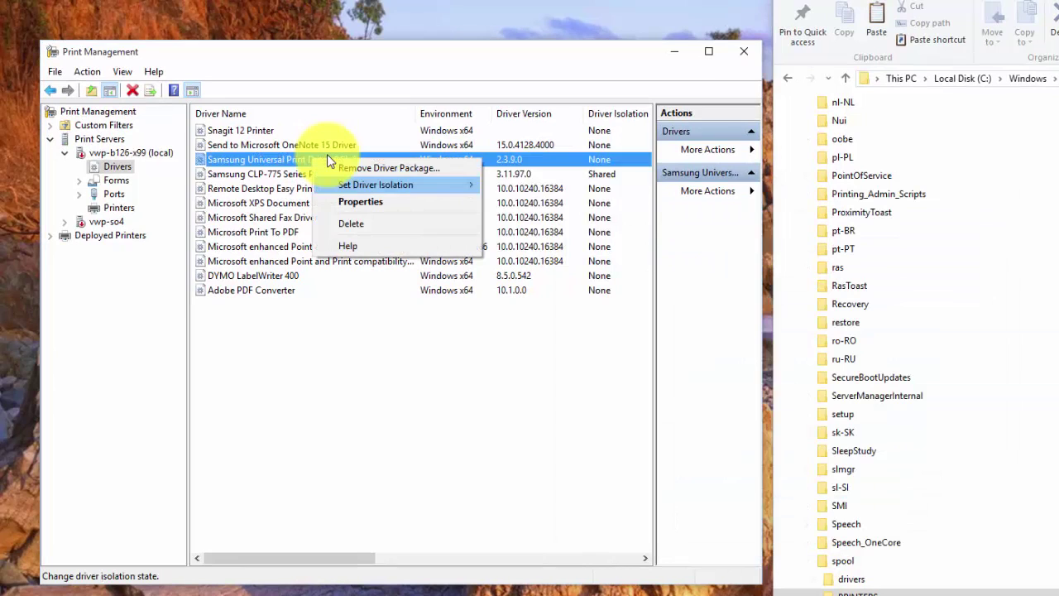
key("Right")
key("Down")
key("Down")
key("Down")
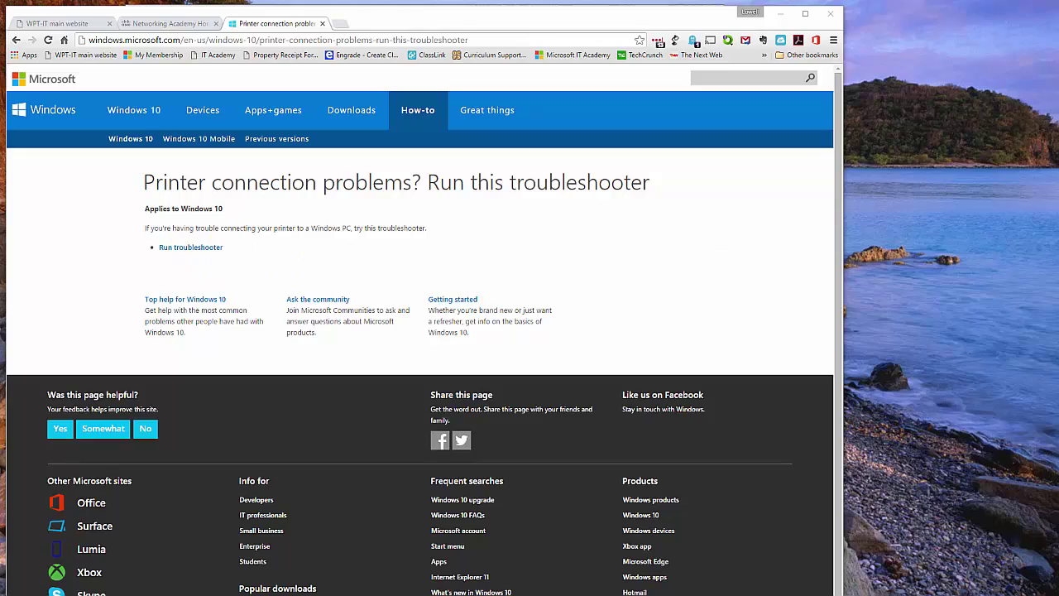
Step: Launch Printerdiagnostic10.diagcab and start the Printer troubleshooter
left_click_drag(1058, 16, 367, 41)
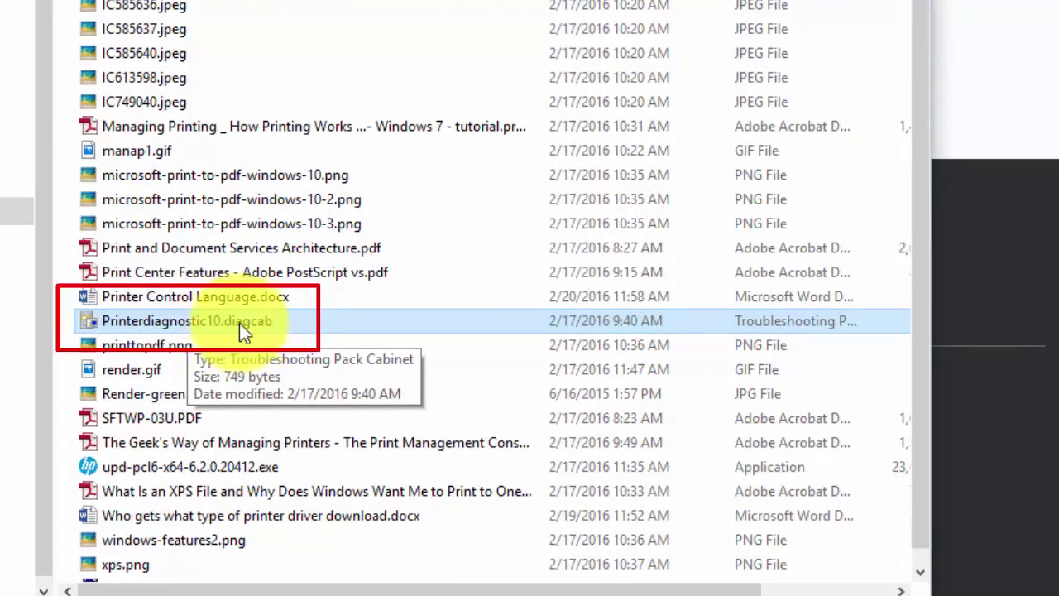
double_click(241, 321)
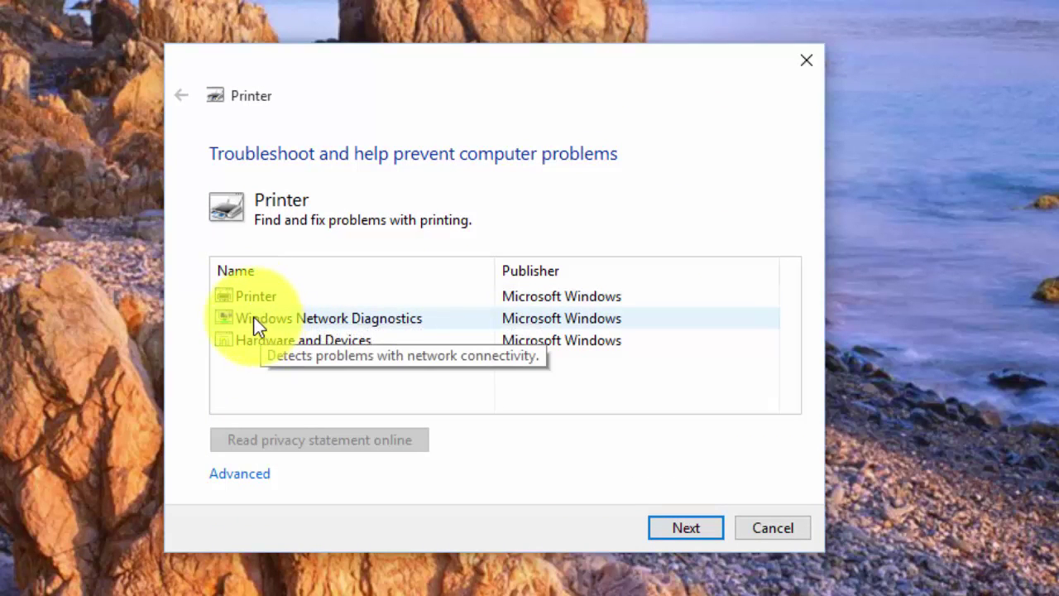
left_click(245, 293)
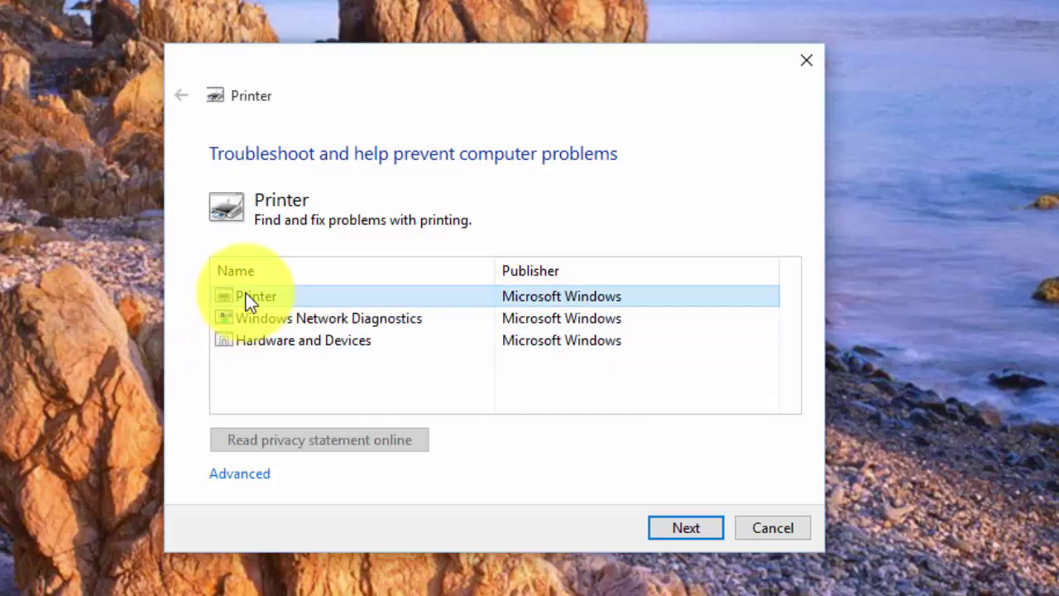
left_click(672, 522)
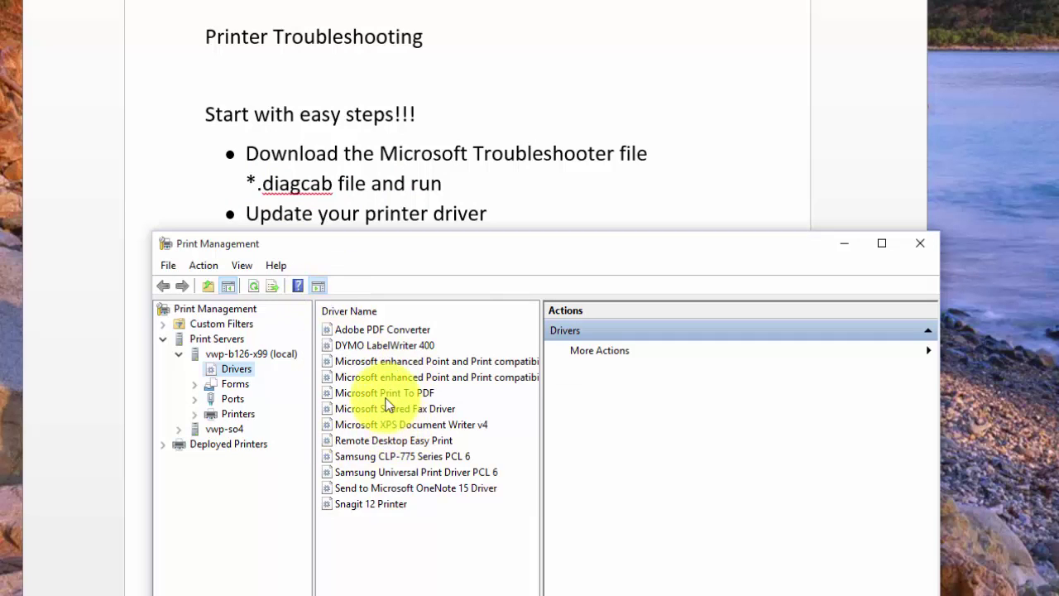
Step: Select the Samsung CLP-775 Series PCL 6 driver in Print Management and show the Print Spooler service's commands in Computer Management
left_click(373, 462)
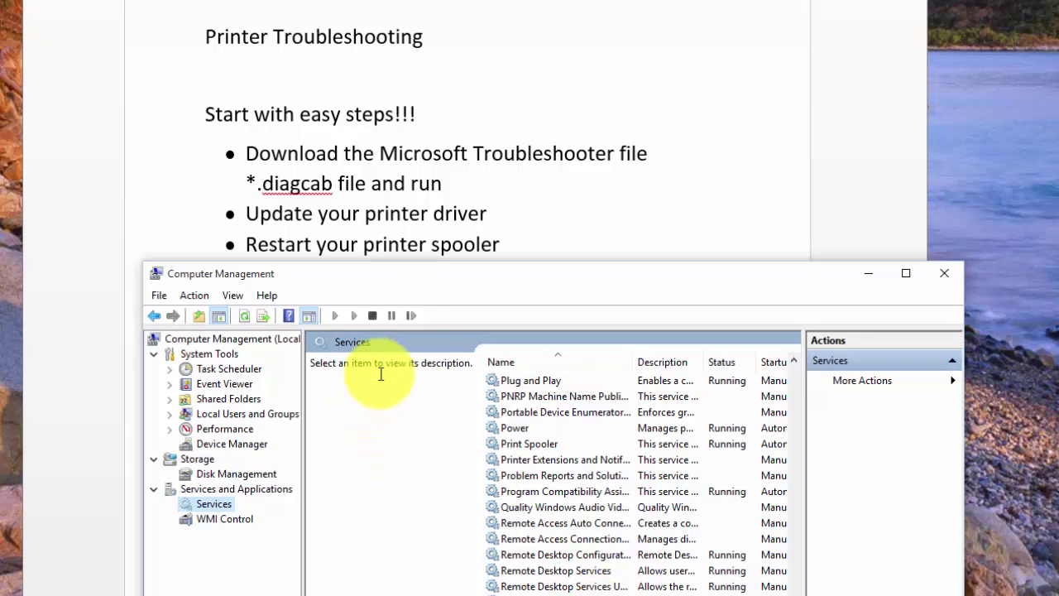
left_click(515, 446)
right_click(516, 446)
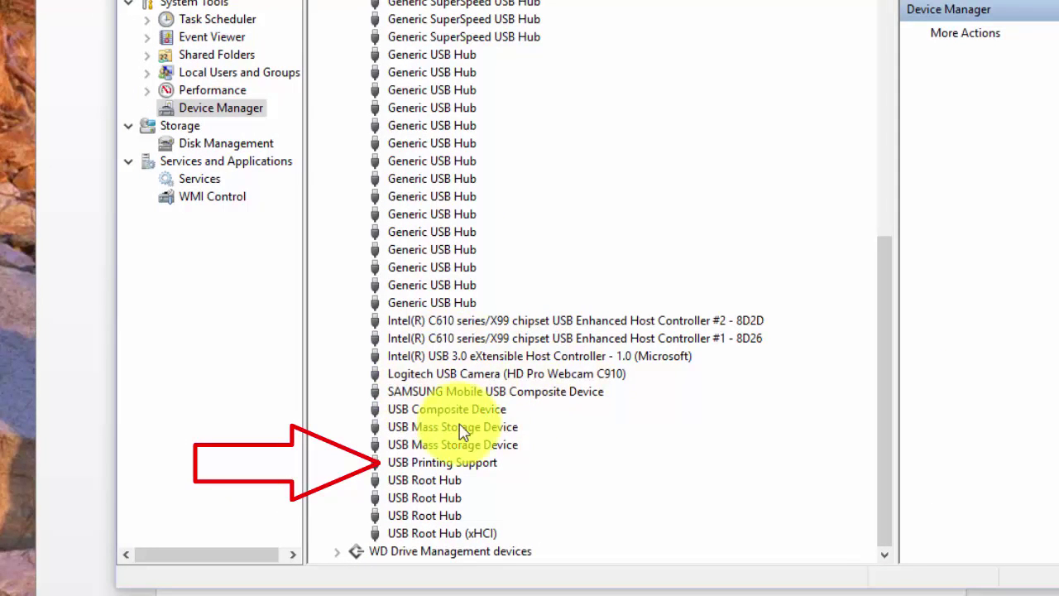
Step: Select the USB Printing Support device in Device Manager
left_click(436, 464)
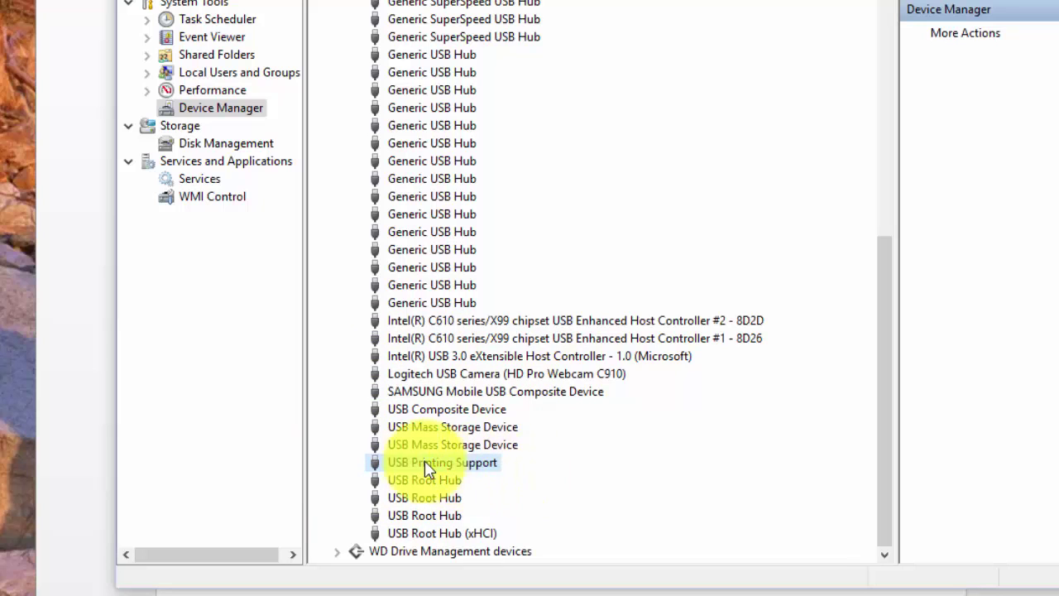